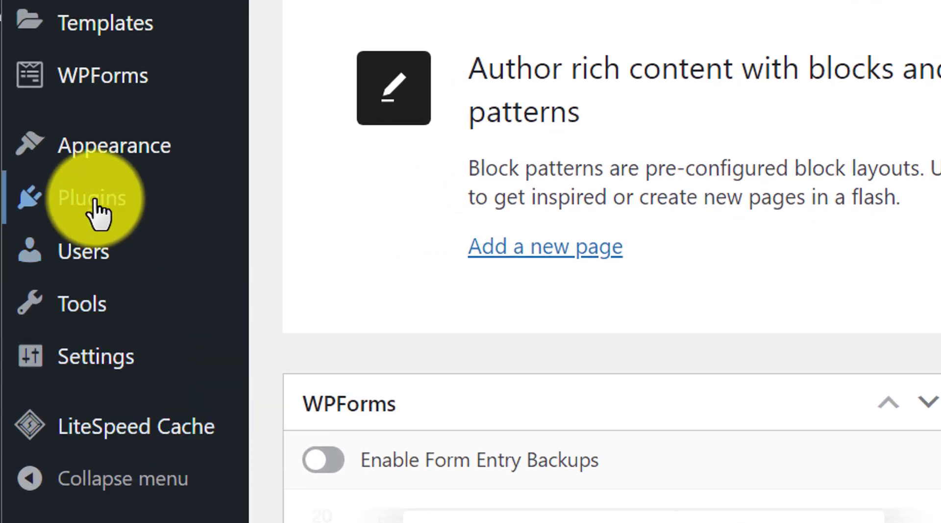
- Preview the live blog homepage, then return to the WordPress dashboard
mouse_move(96, 211)
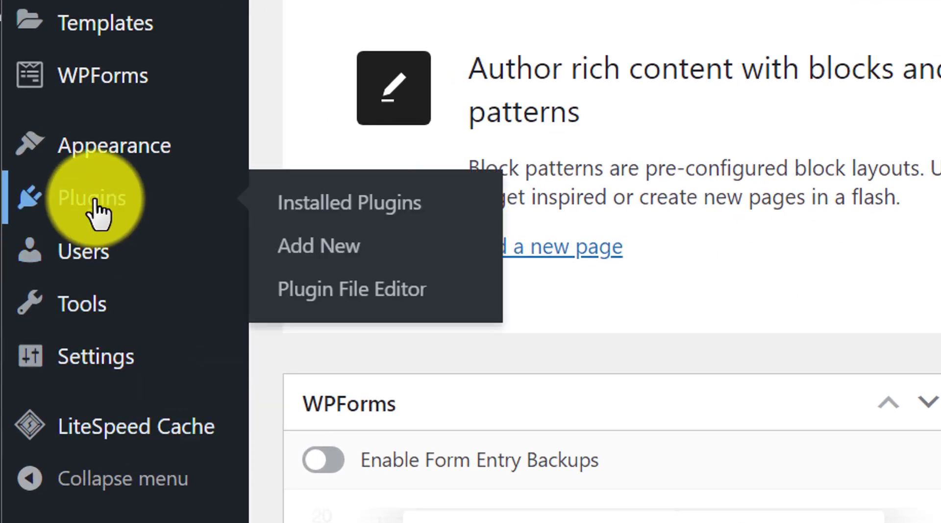
click(329, 248)
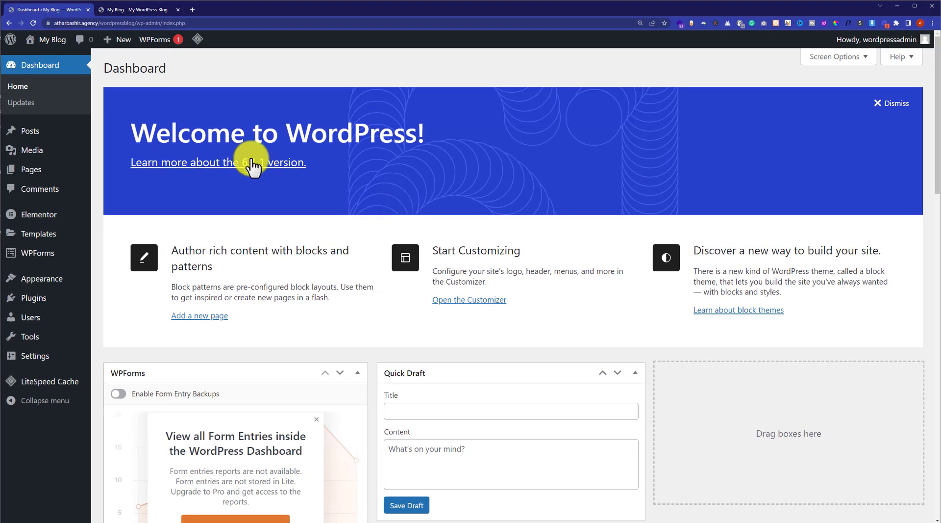
click(155, 10)
scroll(309, 147, down, 2)
scroll(312, 152, down, 15)
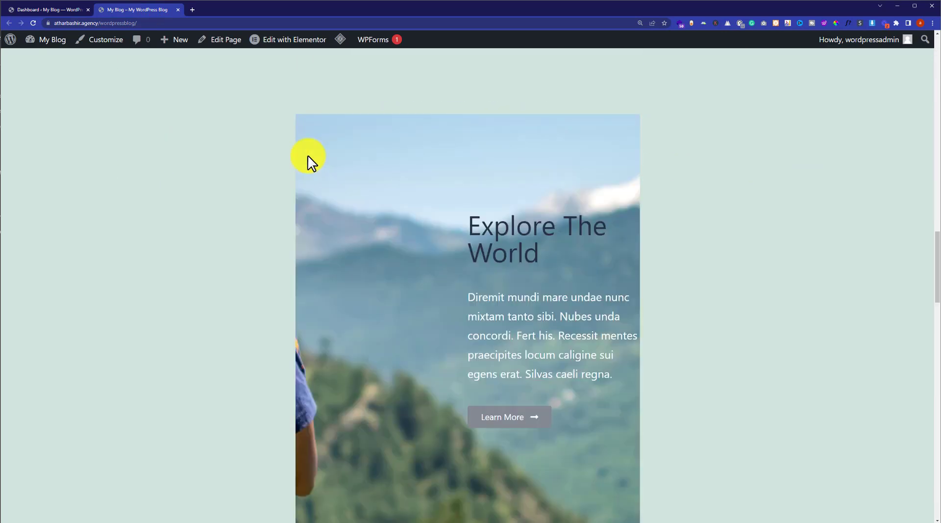
scroll(309, 160, down, 1)
scroll(286, 163, up, 10)
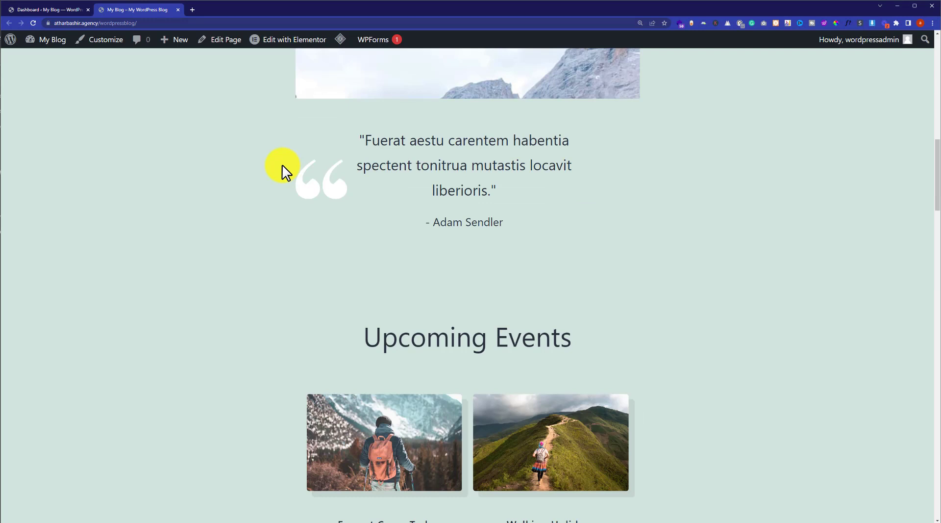
key(ctrl+Page_Up)
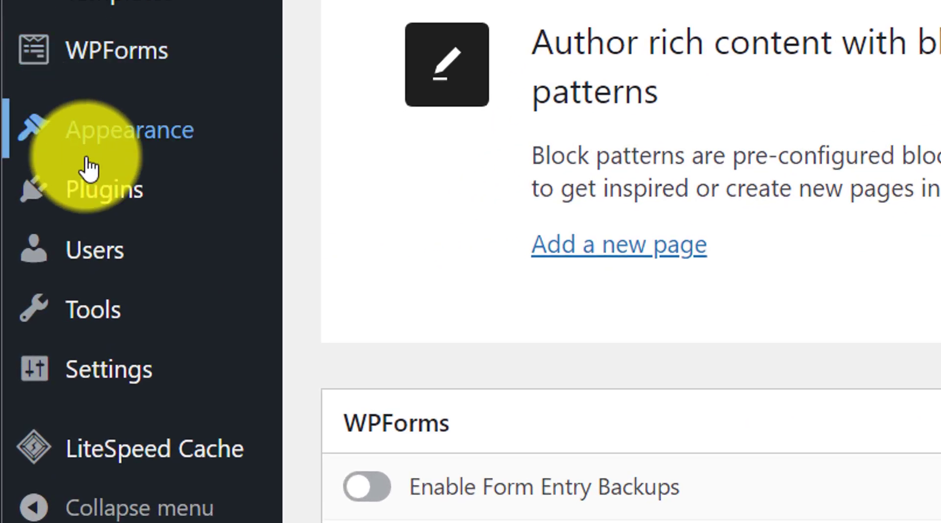
- Search plugins for 'seedprod', then install and activate Website Builder by SeedProd
mouse_move(39, 297)
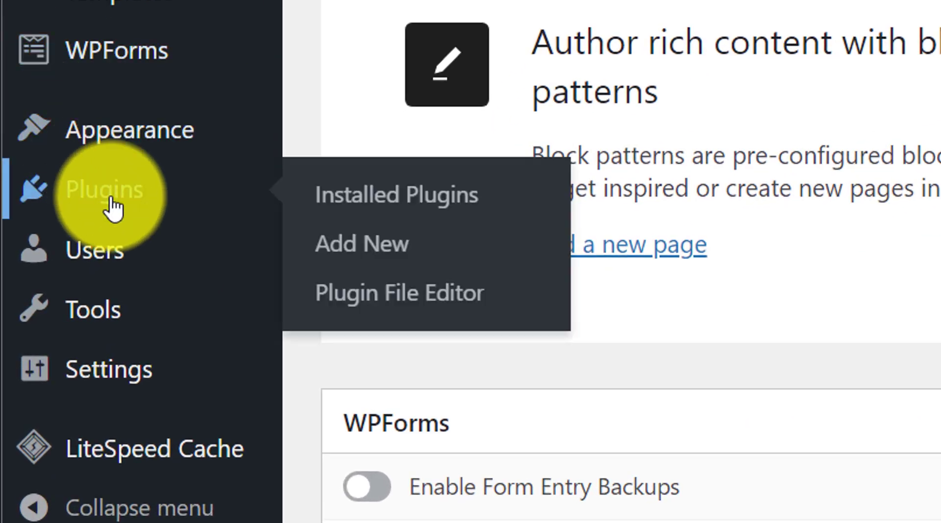
click(362, 242)
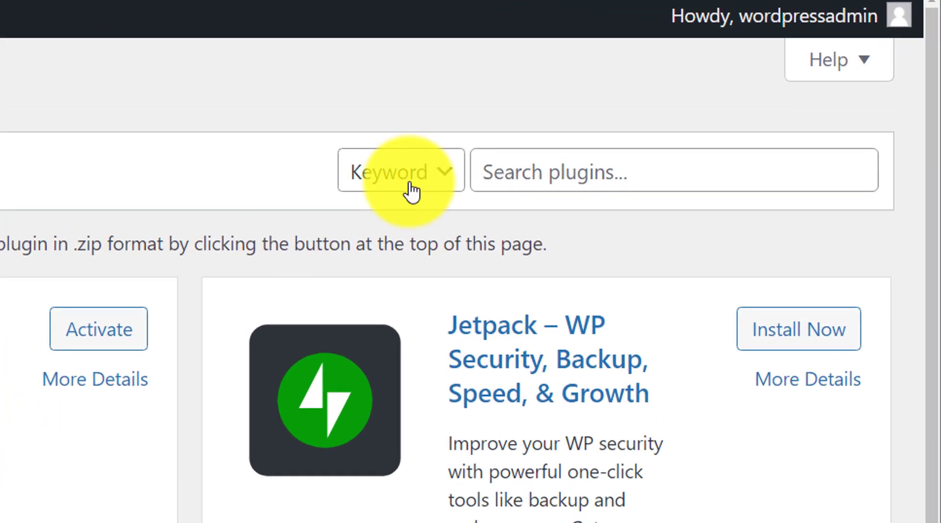
click(778, 95)
text(seedprod)
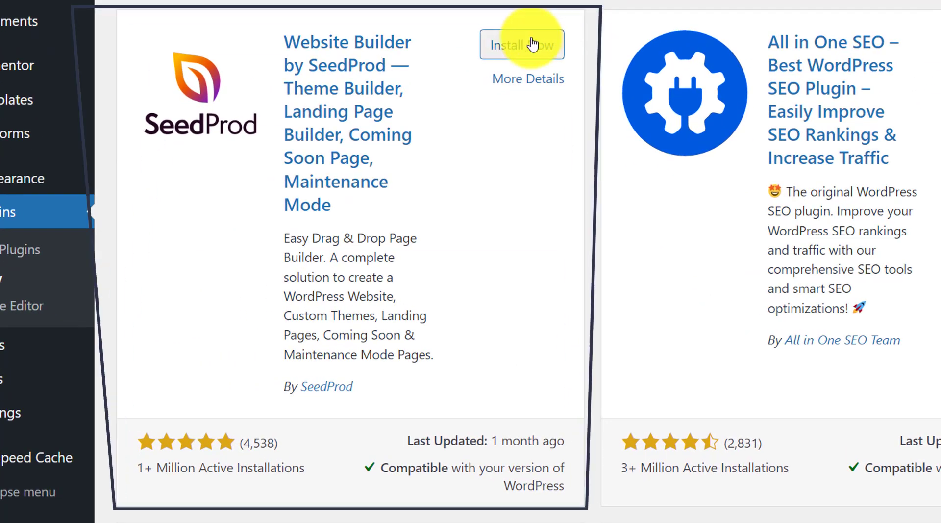
click(342, 162)
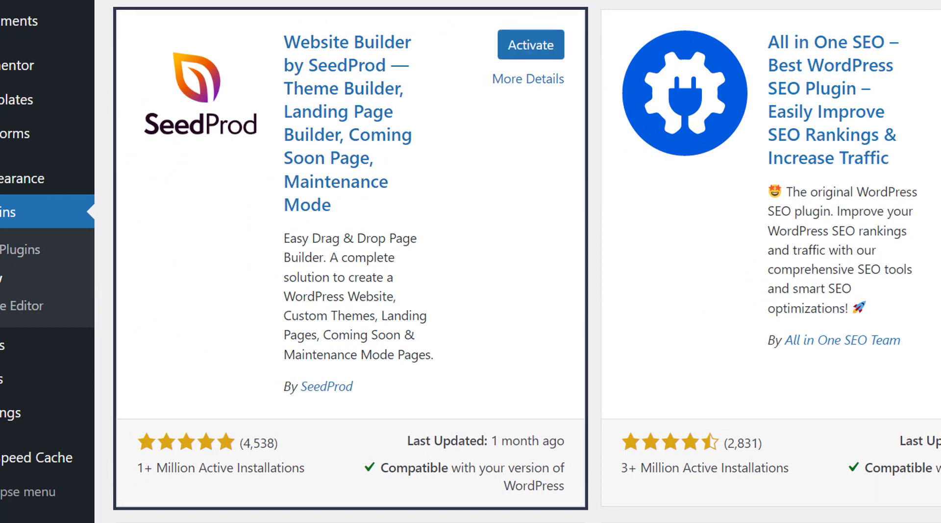
click(537, 44)
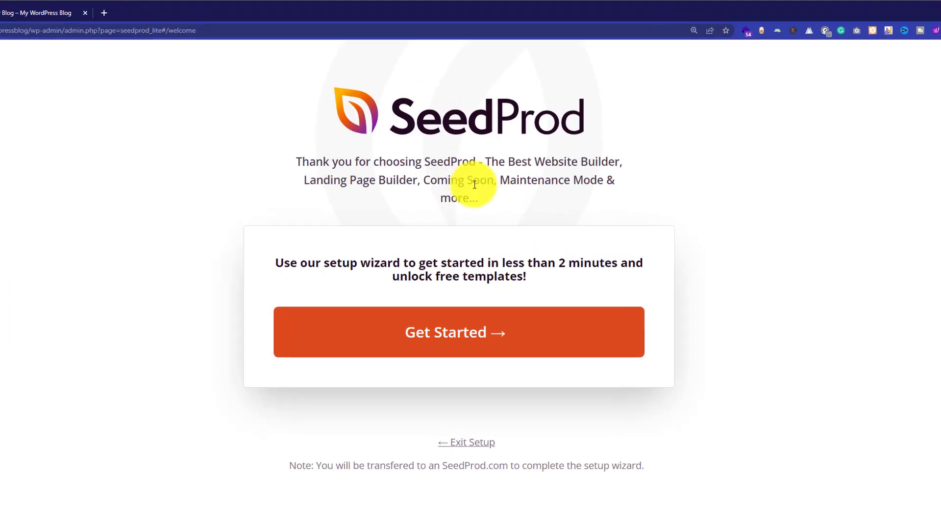
- Exit the SeedProd setup wizard, confirm skipping it, and begin a Coming Soon page
click(471, 442)
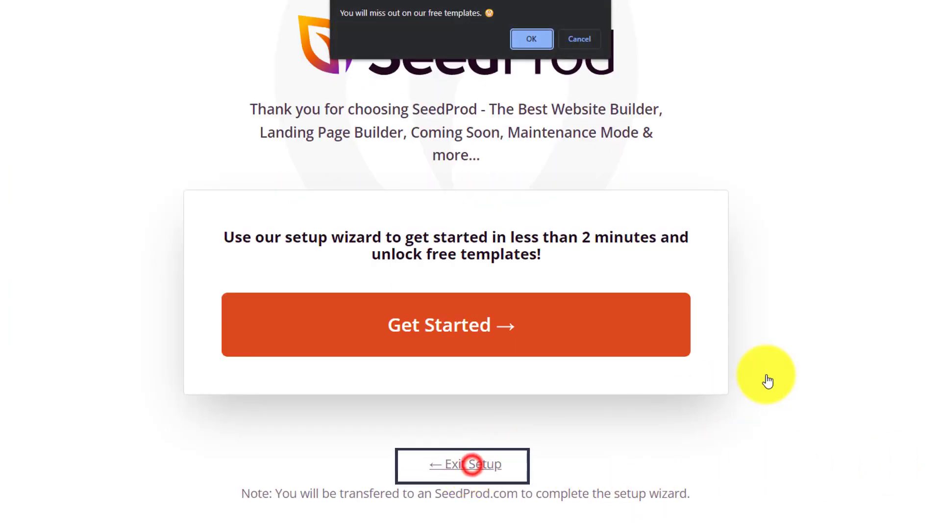
click(531, 42)
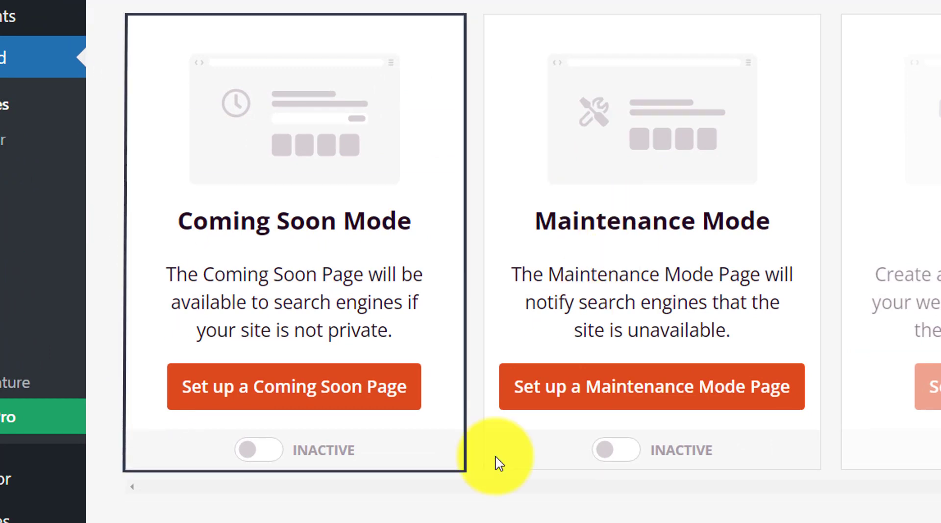
click(284, 386)
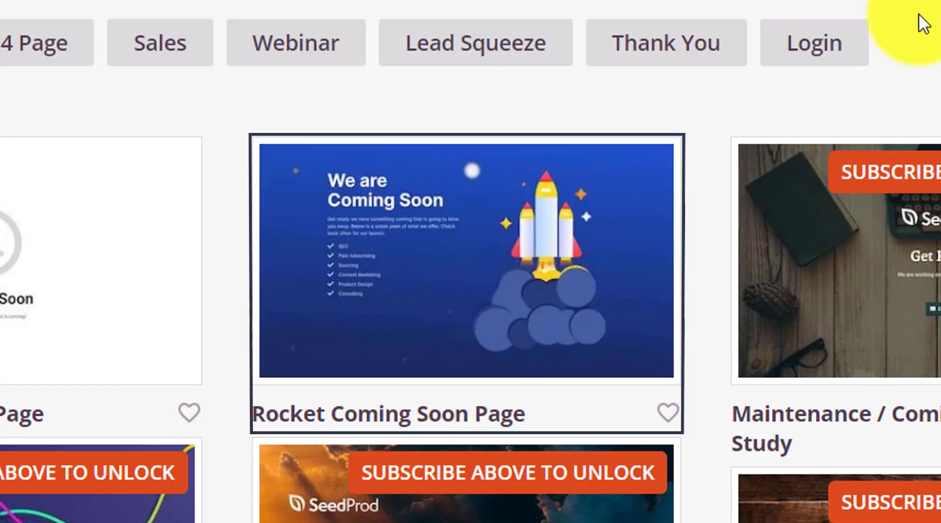
- Load the Rocket Coming Soon Page template into the SeedProd builder
click(424, 255)
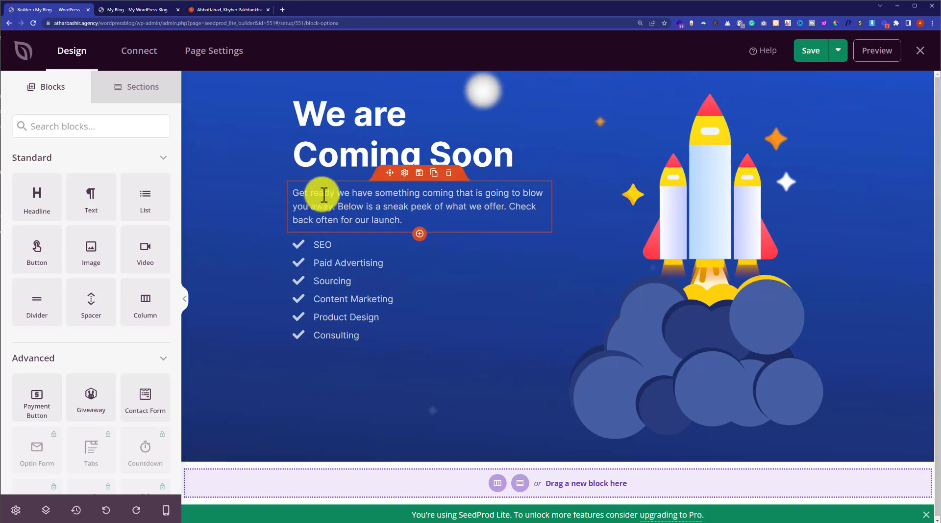
- Open the intro paragraph's settings and place the cursor at the end of its text
click(340, 200)
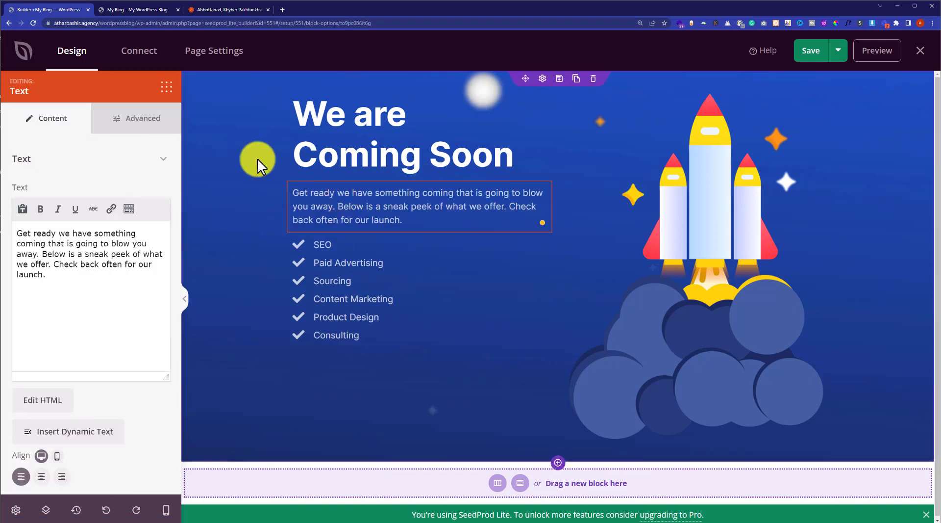
click(52, 271)
scroll(47, 275, down, 1)
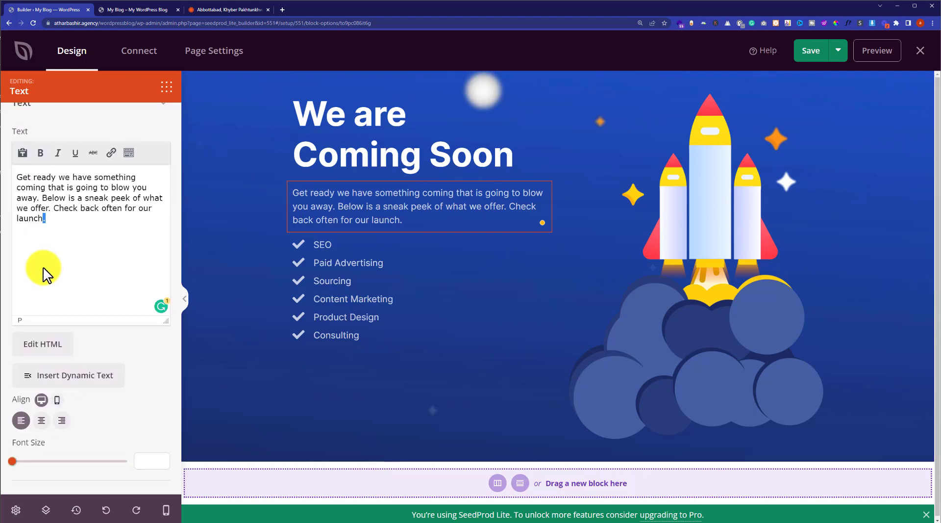
click(63, 221)
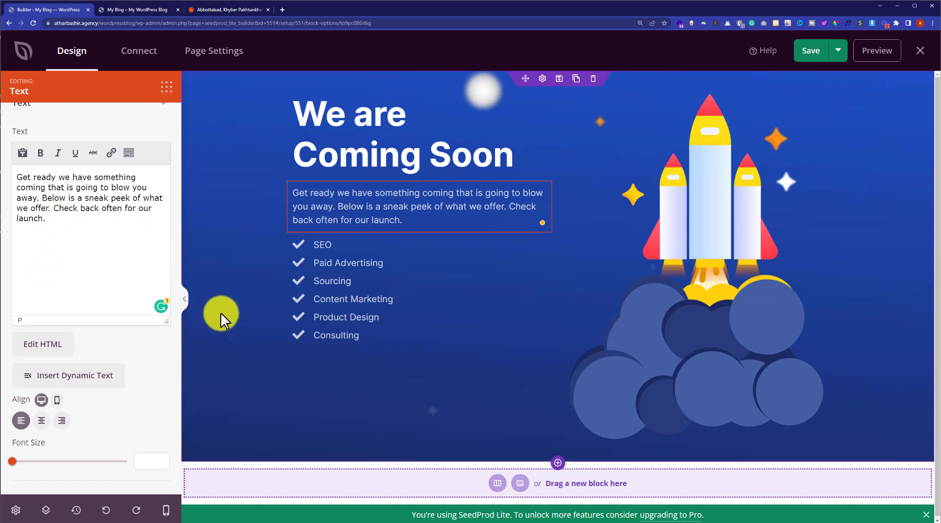
- Inspect the services list's SEO item, then select the rocket illustration for editing
click(349, 266)
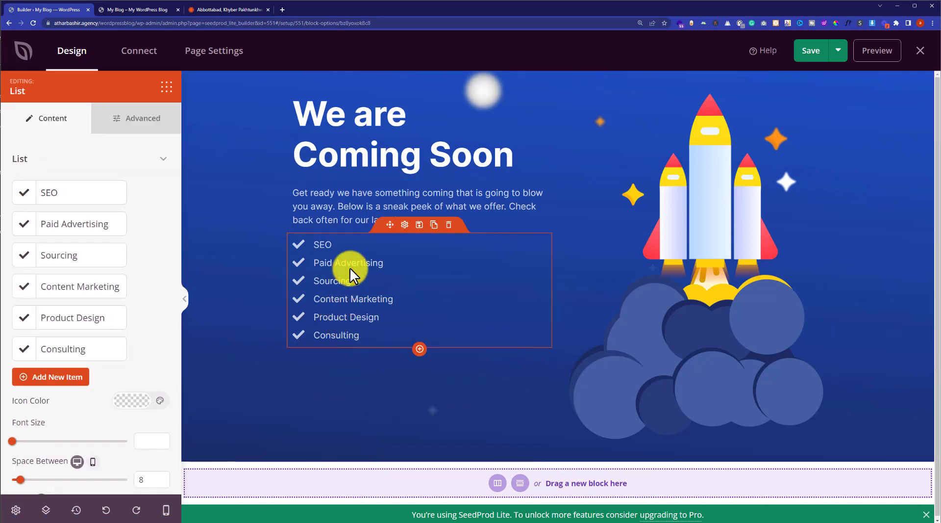
click(59, 191)
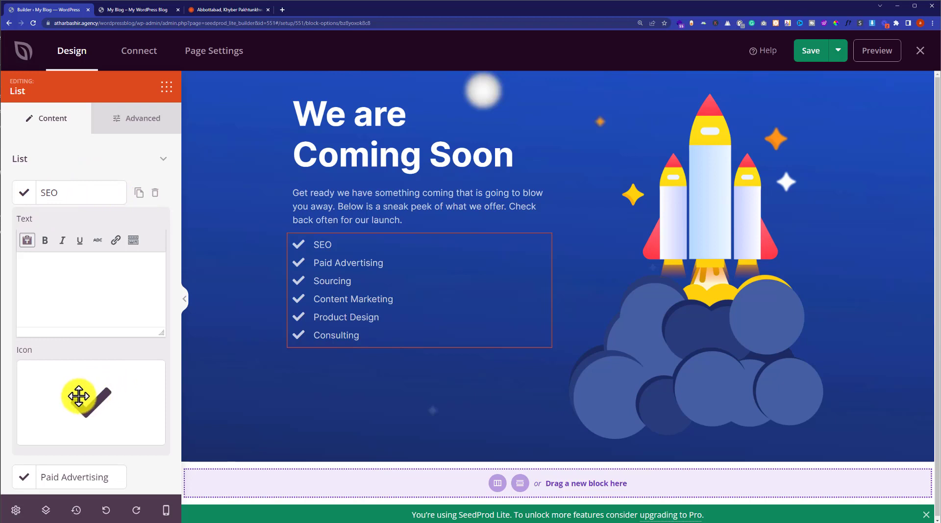
drag(79, 393, 212, 383)
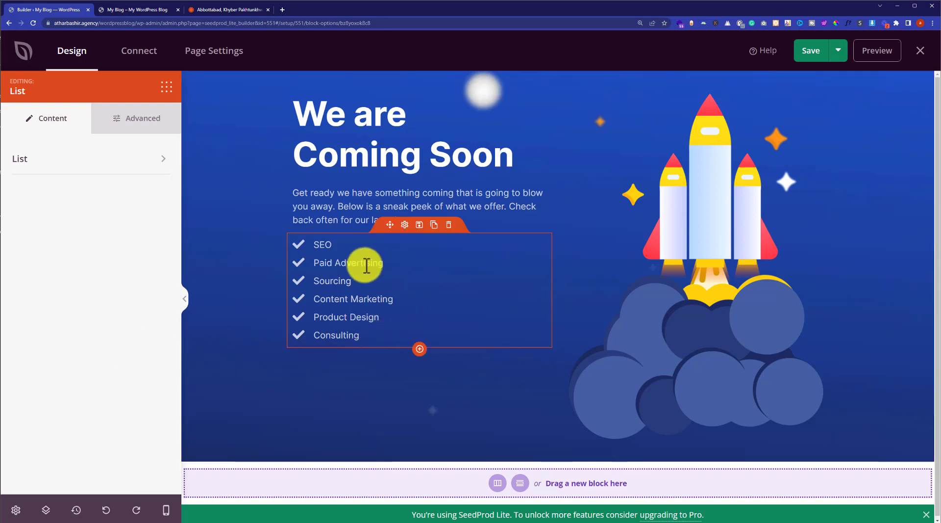
click(707, 190)
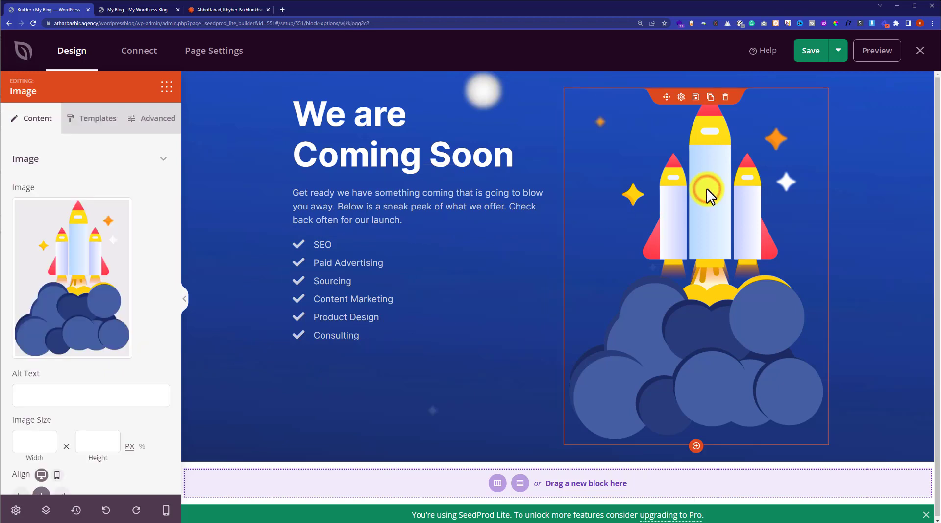
- Switch the sidebar from the rocket image settings back to the blocks library
mouse_move(73, 301)
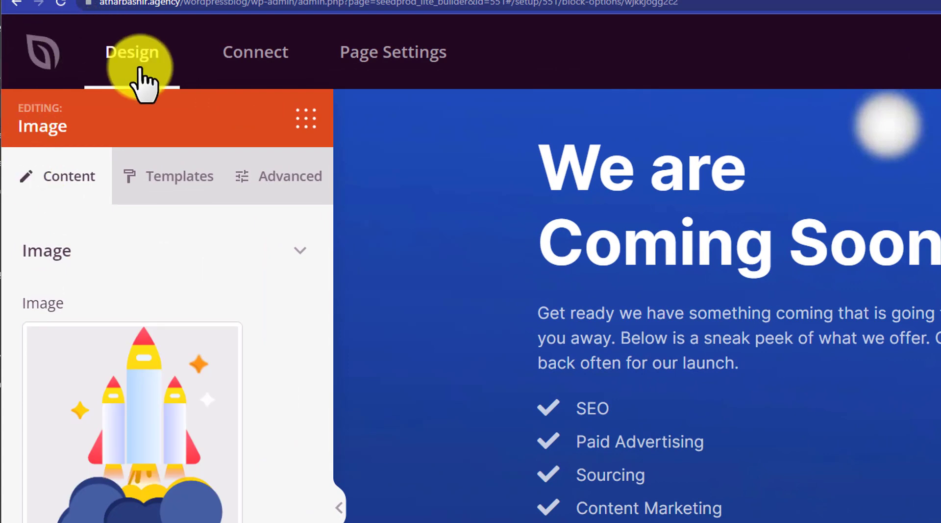
click(139, 71)
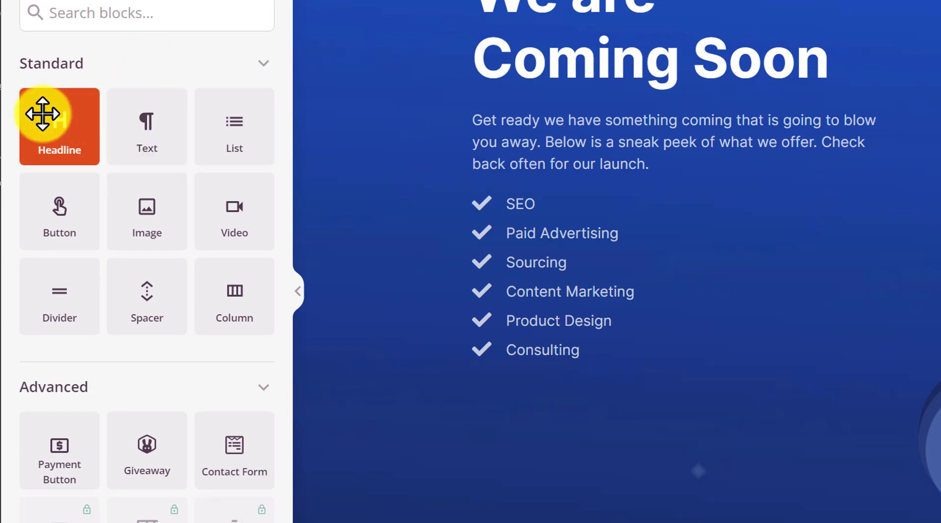
drag(43, 114, 528, 375)
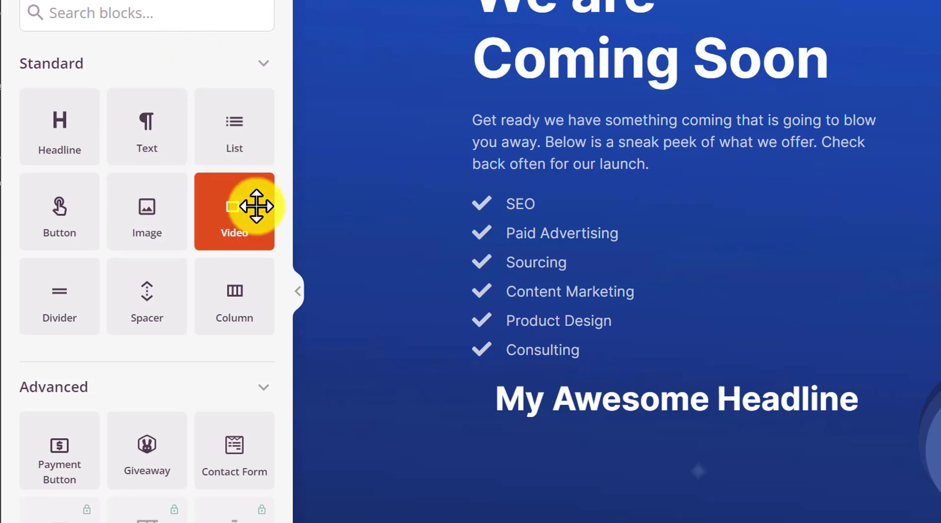
drag(152, 210, 666, 402)
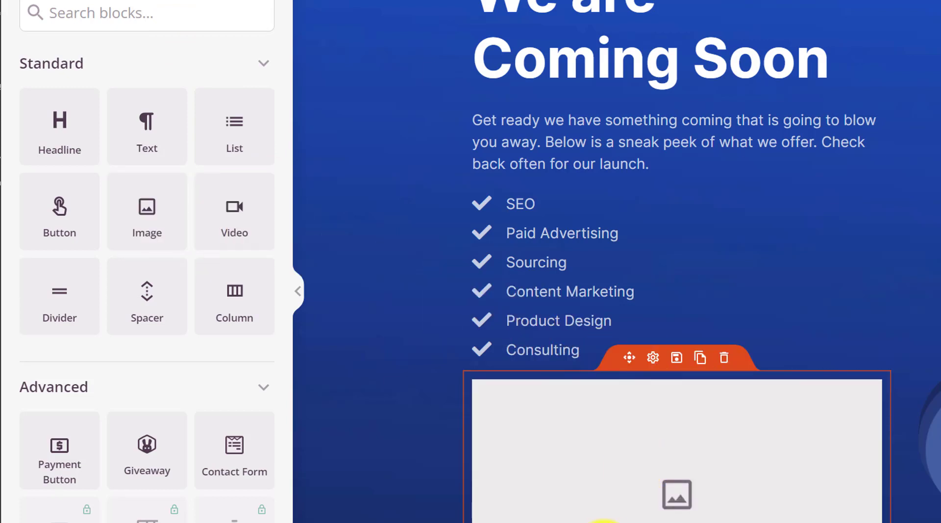
click(725, 358)
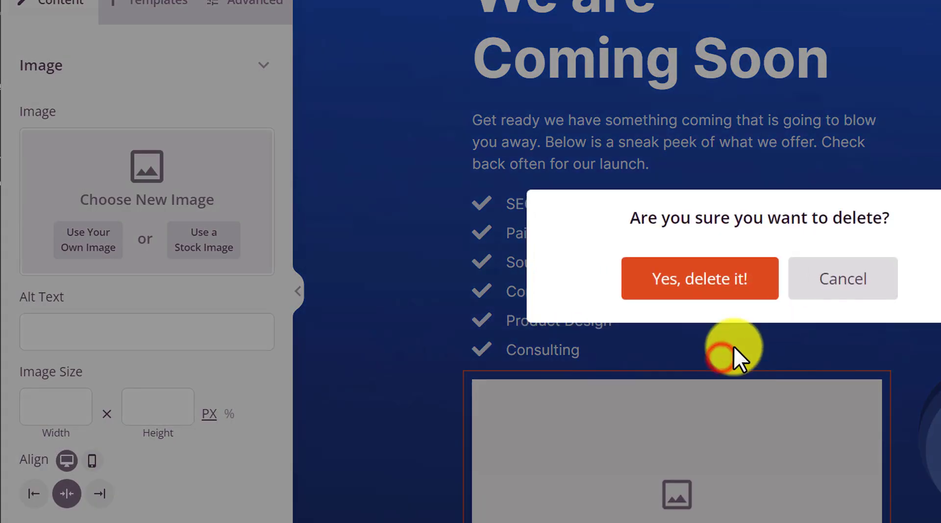
click(729, 290)
click(594, 403)
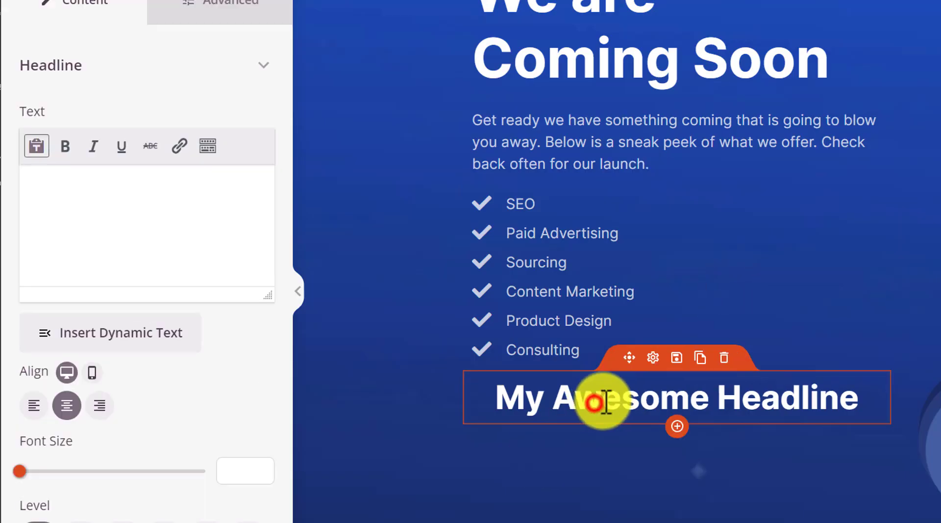
click(724, 357)
click(712, 279)
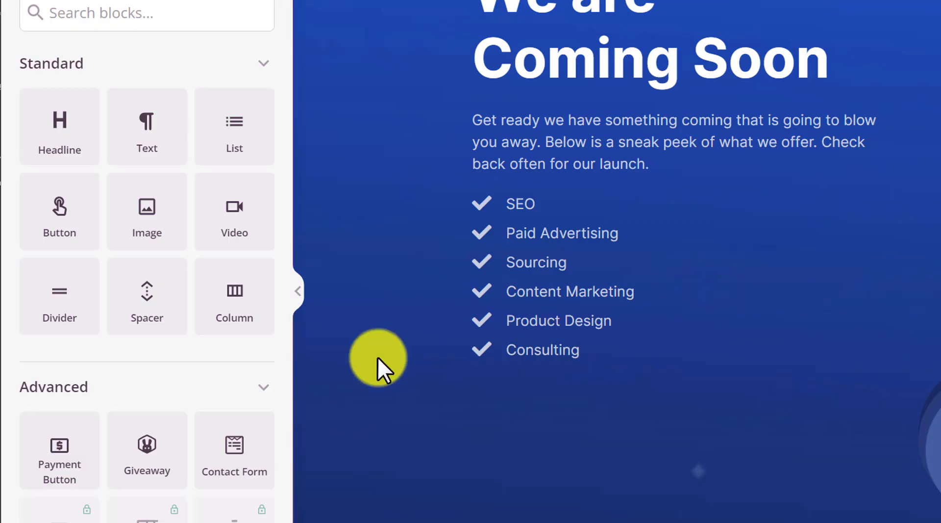
- Add and then delete a Contact Form block, save the page, and close the builder
drag(208, 443, 552, 354)
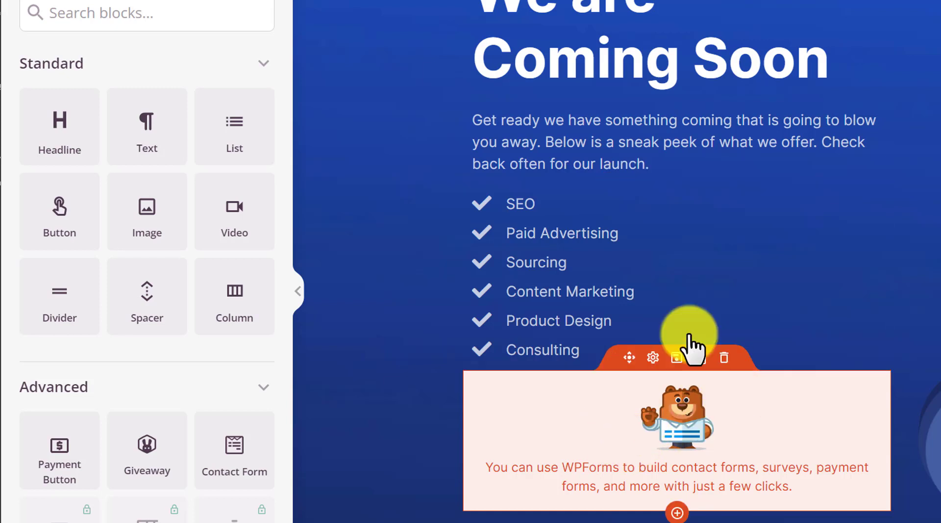
click(724, 358)
click(694, 273)
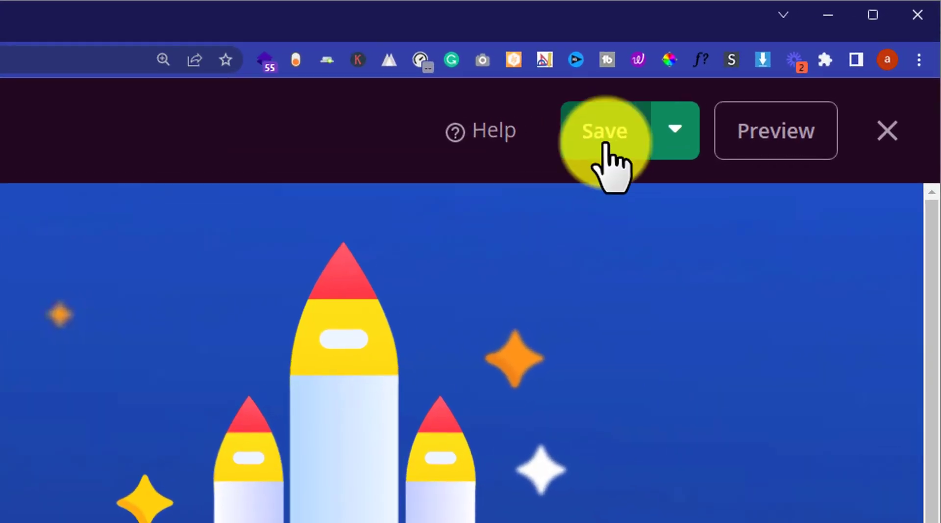
click(814, 51)
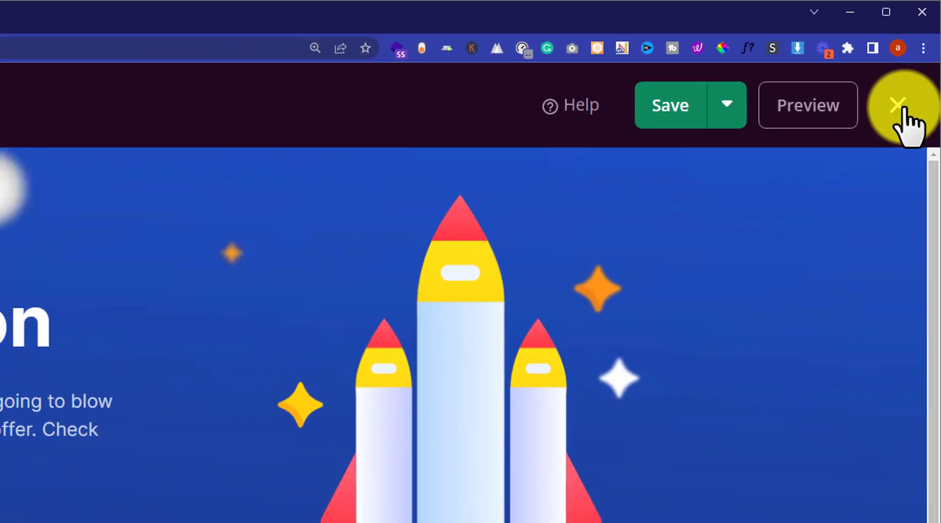
click(888, 131)
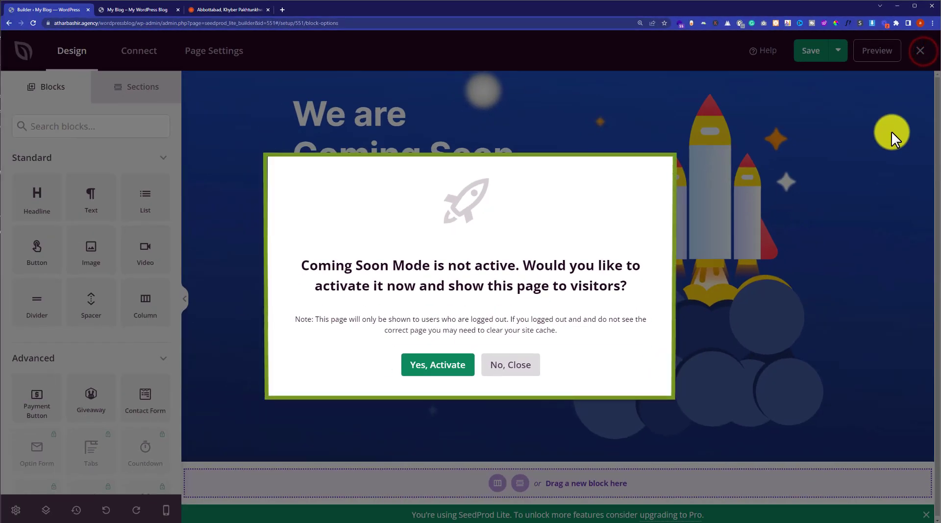
- Choose Yes, Activate to turn on Coming Soon Mode for visitors
click(428, 375)
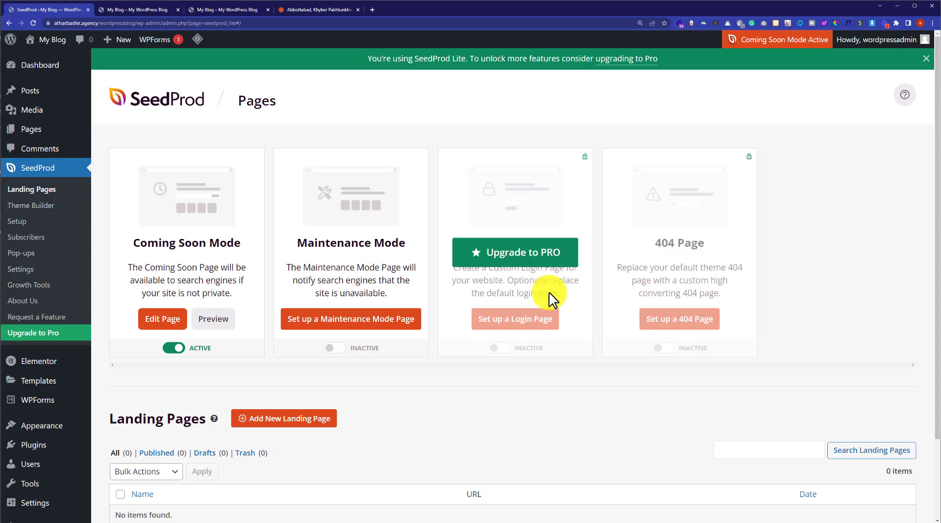
- Open the live blog in a new tab and copy its address
middle_click(49, 59)
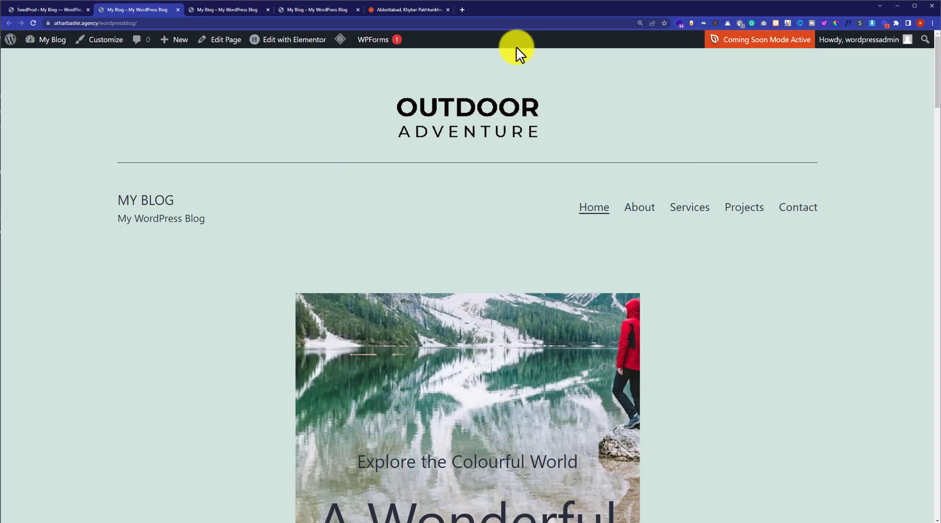
right_click(283, 21)
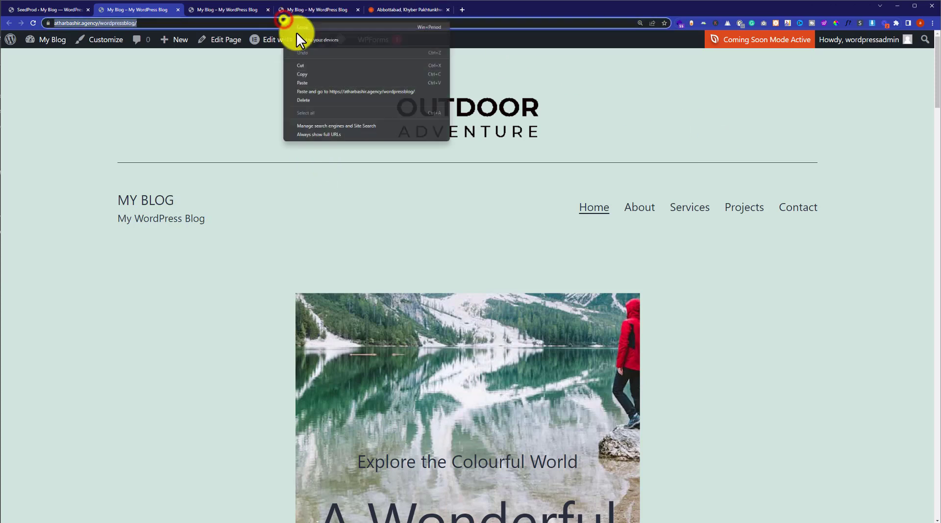
click(319, 73)
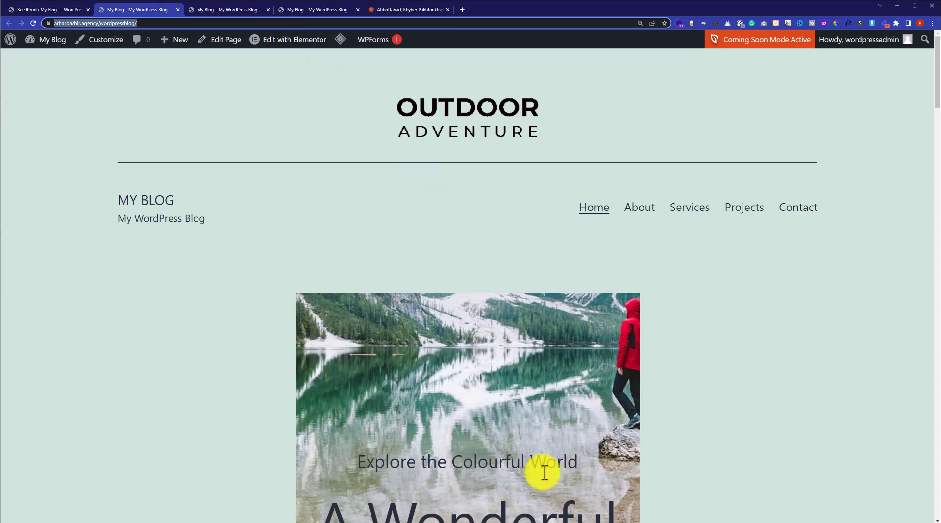
- Paste and load the copied blog address in the incognito window
mouse_move(568, 519)
click(594, 501)
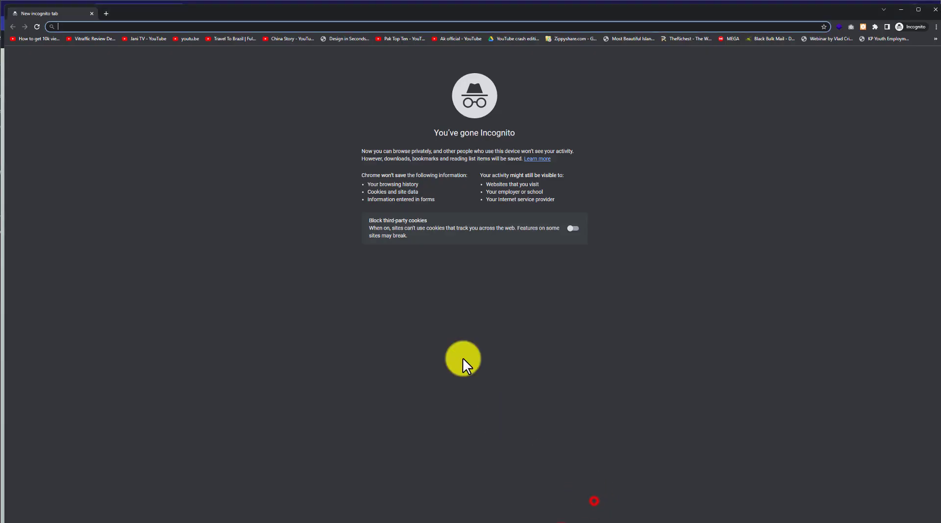
right_click(273, 27)
click(321, 87)
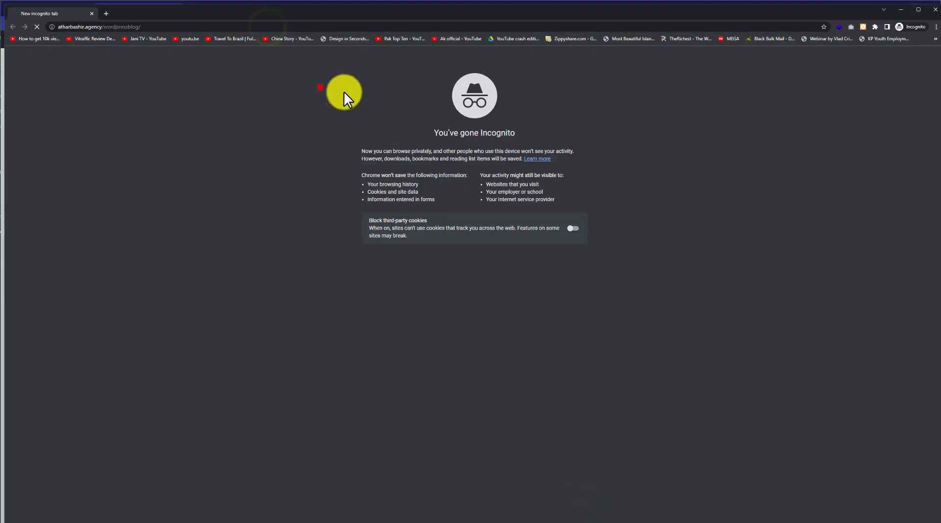